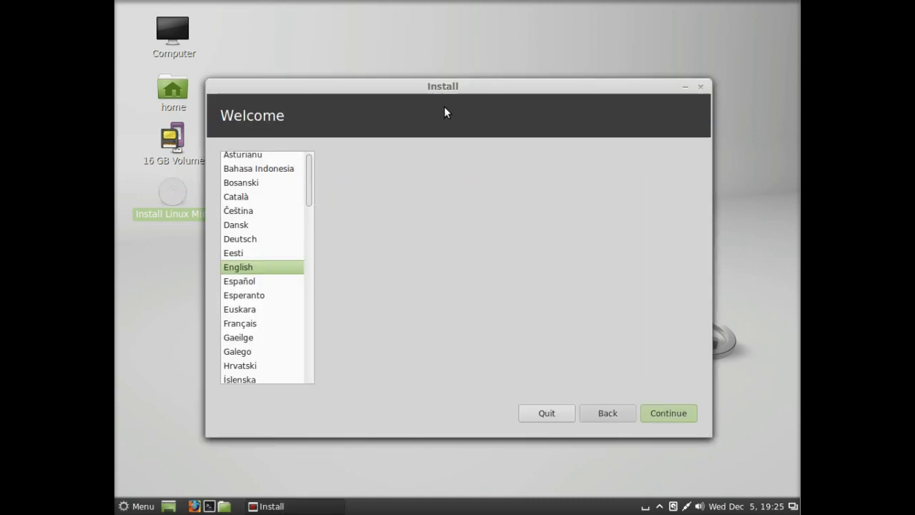
Keep English on the Welcome page and advance to the pre-install checks
{"action": "left_click_drag", "start_coordinate": [473, 87], "coordinate": [512, 70]}
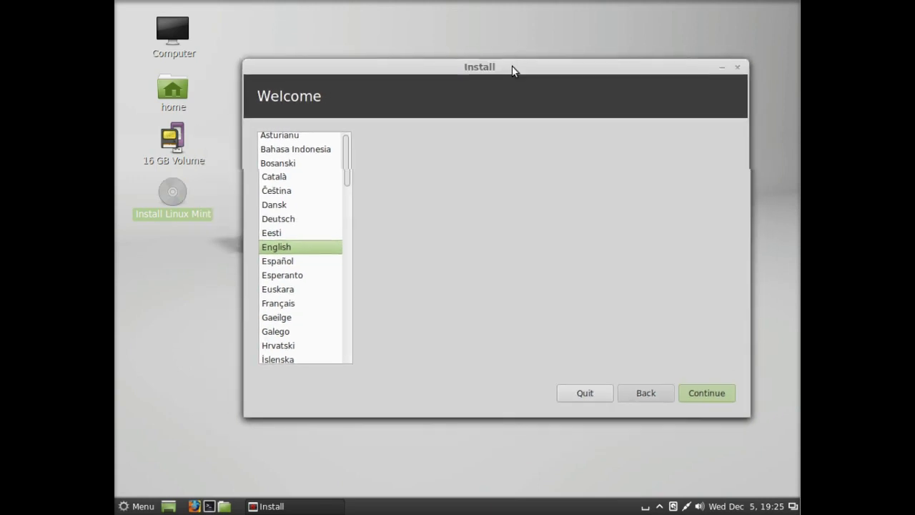
{"action": "left_click", "coordinate": [701, 393]}
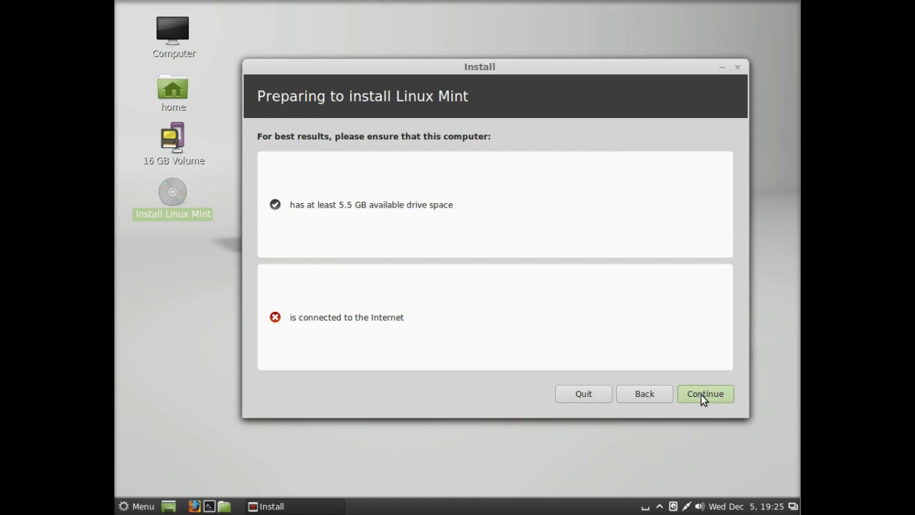
Pass the preparation checks and approve unmounting the partitions on /dev/sdc
{"action": "left_click", "coordinate": [701, 394]}
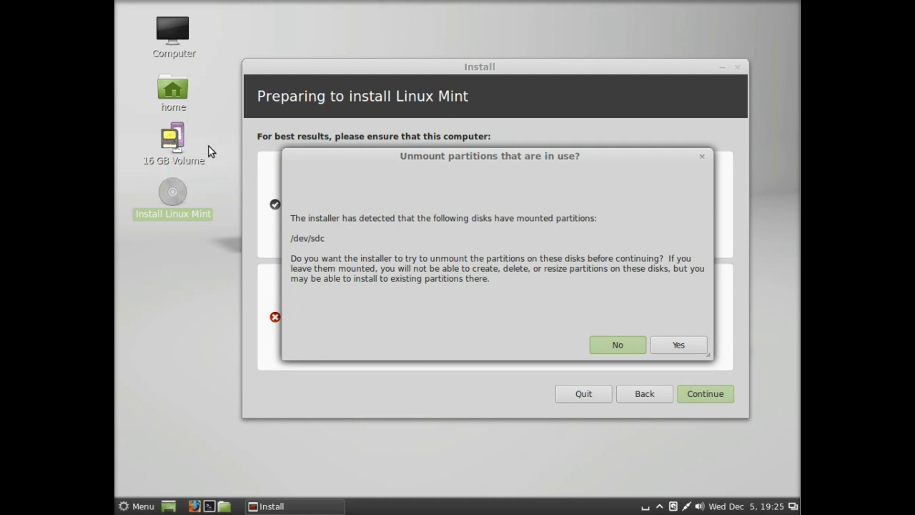
{"action": "left_click", "coordinate": [672, 344]}
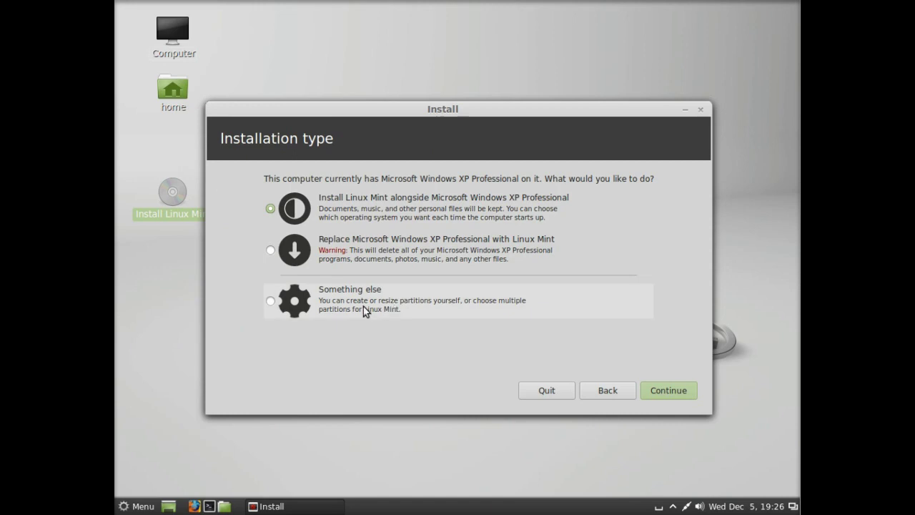
Choose the 'Something else' installation type to edit partitions manually
{"action": "left_click", "coordinate": [270, 310]}
{"action": "left_click", "coordinate": [677, 389]}
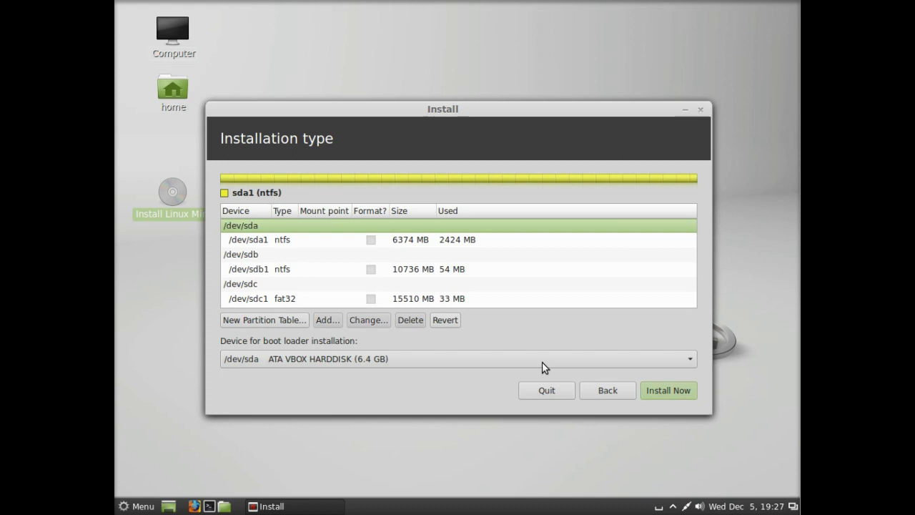
Give /dev/sdc a new empty partition table, leaving 15512 MB of free space
{"action": "left_click", "coordinate": [247, 286]}
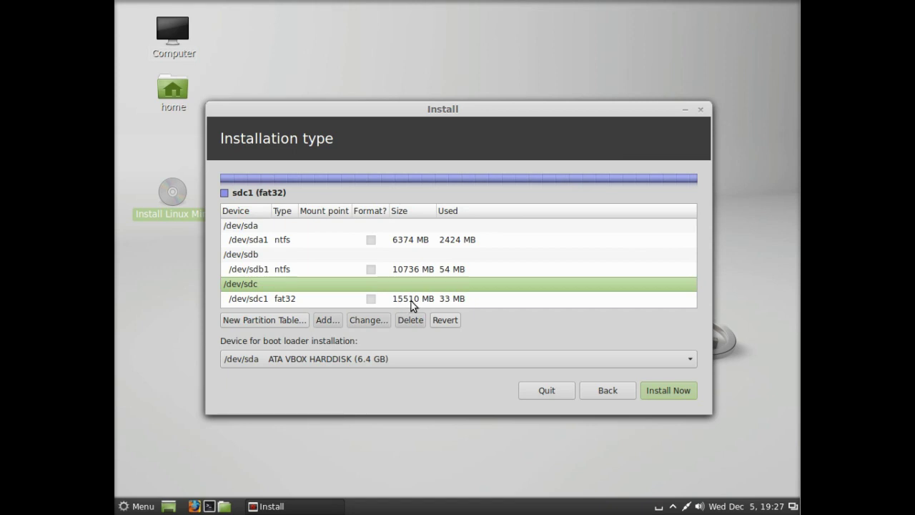
{"action": "left_click", "coordinate": [286, 325]}
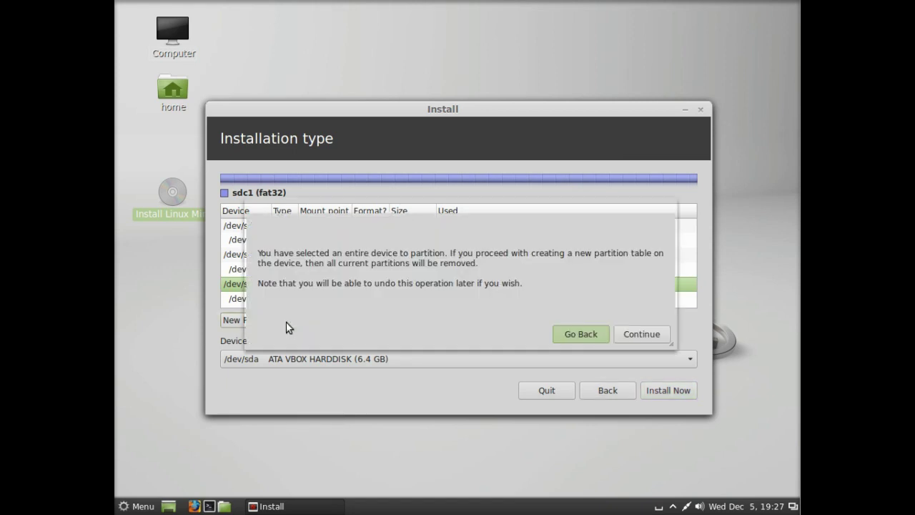
{"action": "left_click", "coordinate": [651, 335]}
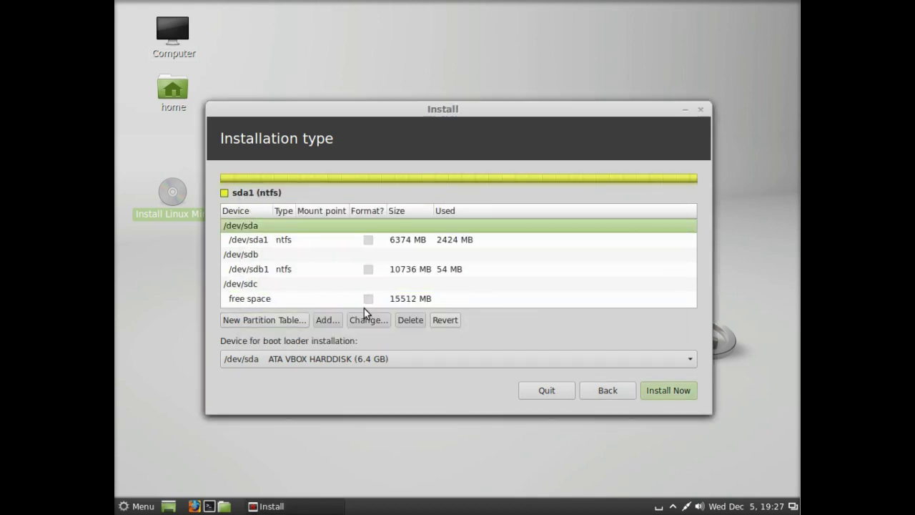
{"action": "left_click", "coordinate": [254, 287]}
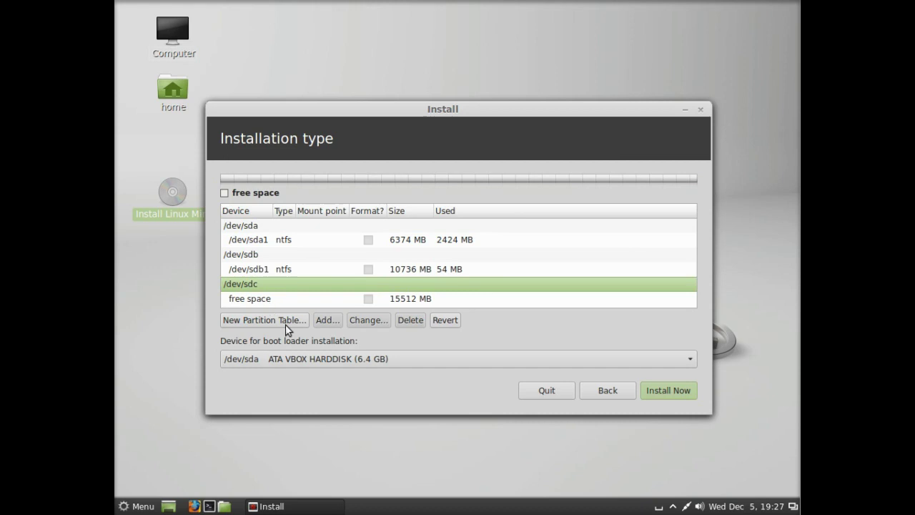
Set the boot loader device to /dev/sdc (Kingston DataTraveler G3) and select its free space
{"action": "left_click", "coordinate": [691, 359]}
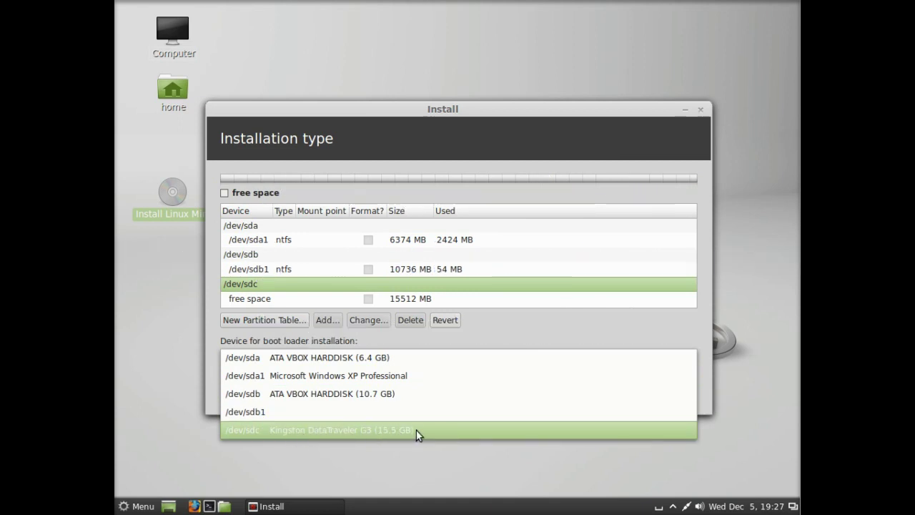
{"action": "left_click", "coordinate": [416, 430]}
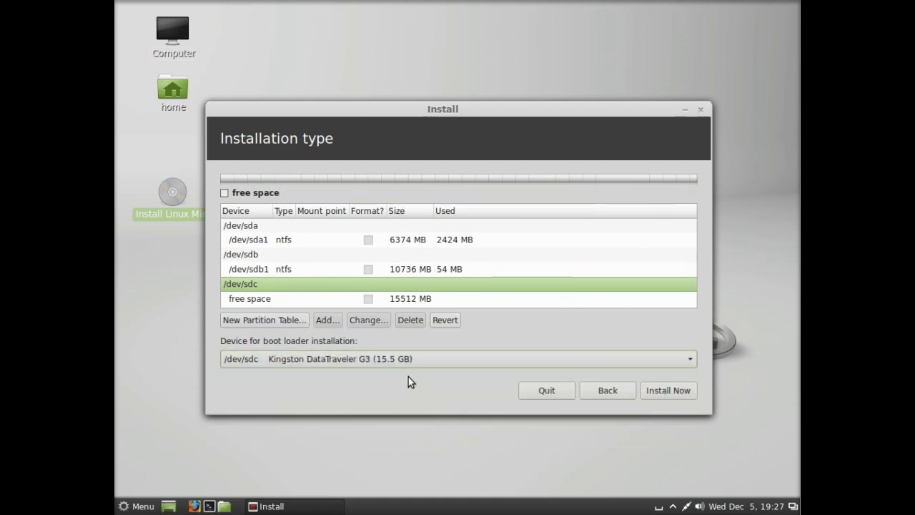
{"action": "left_click", "coordinate": [267, 300]}
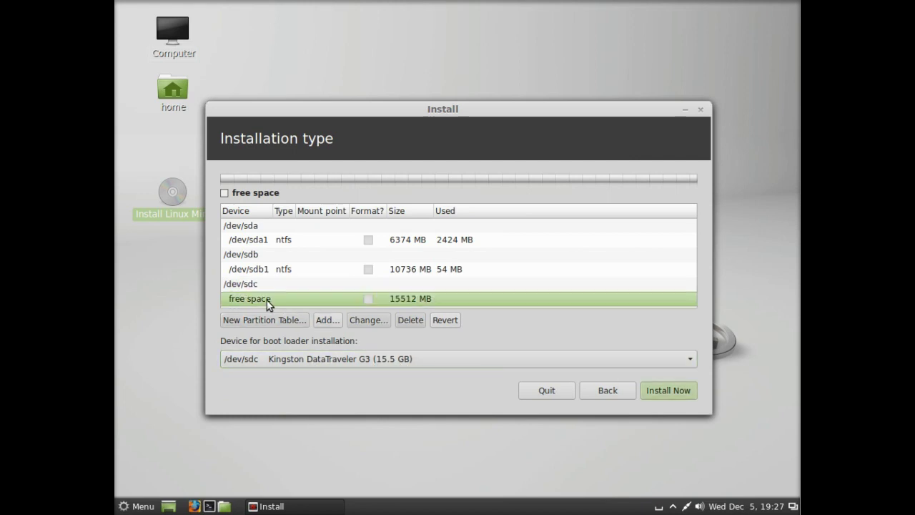
Create a 5000 MB ext4 partition mounted at / as /dev/sdc1
{"action": "left_click", "coordinate": [325, 321]}
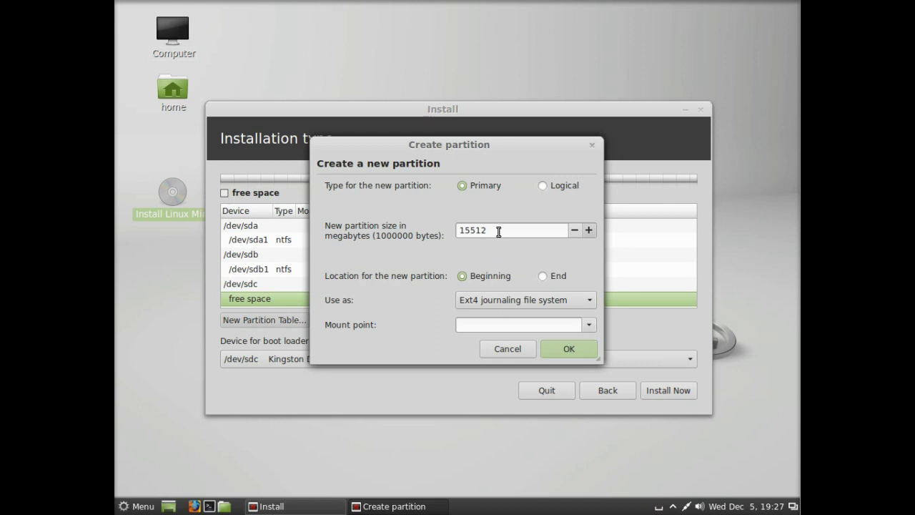
{"action": "double_click", "coordinate": [469, 230]}
{"action": "type", "text": "5000"}
{"action": "left_click", "coordinate": [590, 326]}
{"action": "left_click", "coordinate": [485, 345]}
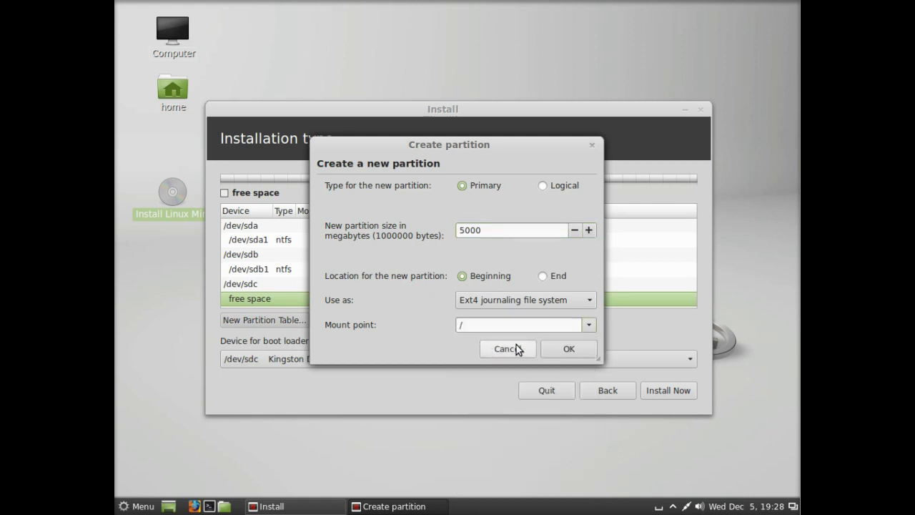
{"action": "left_click", "coordinate": [569, 349]}
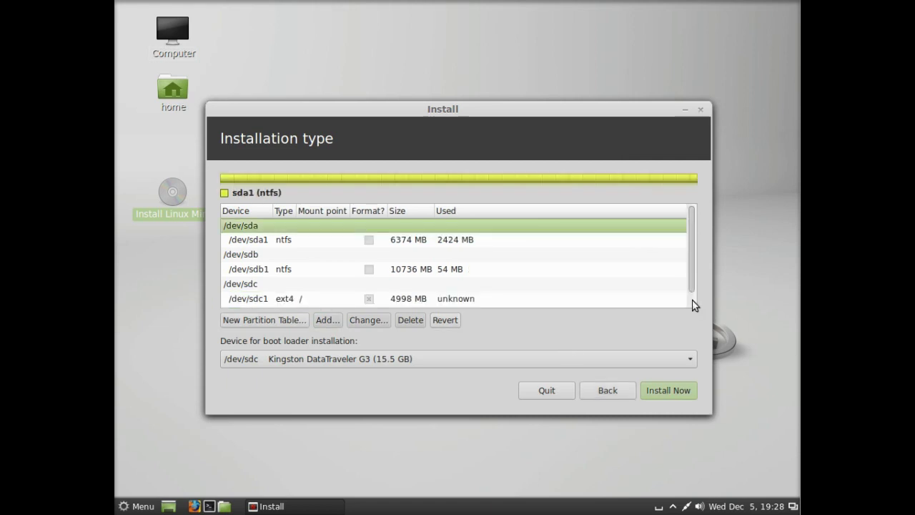
Create a 2000 MB logical swap area at the end of the 10512 MB free space
{"action": "scroll", "coordinate": [692, 305], "scroll_direction": "down", "scroll_amount": 1}
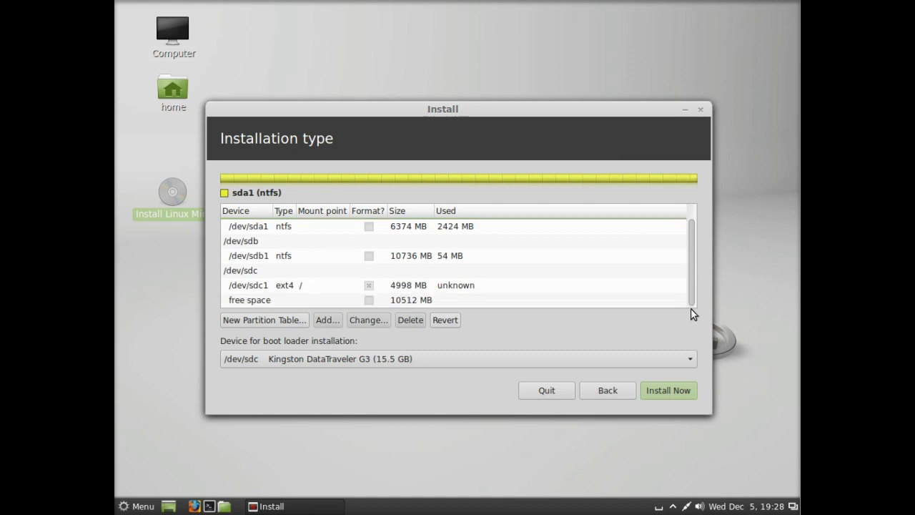
{"action": "left_click", "coordinate": [258, 299]}
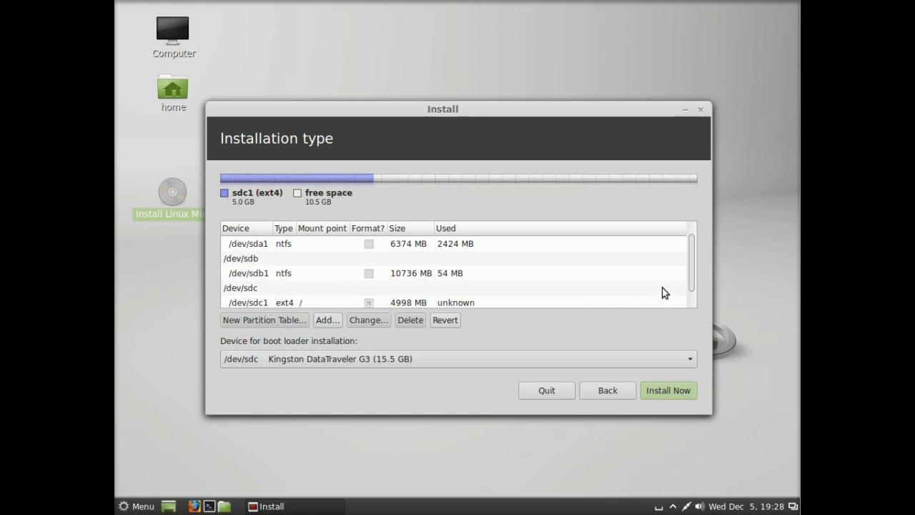
{"action": "scroll", "coordinate": [690, 302], "scroll_direction": "down", "scroll_amount": 1}
{"action": "scroll", "coordinate": [561, 300], "scroll_direction": "down", "scroll_amount": 1}
{"action": "left_click", "coordinate": [561, 300]}
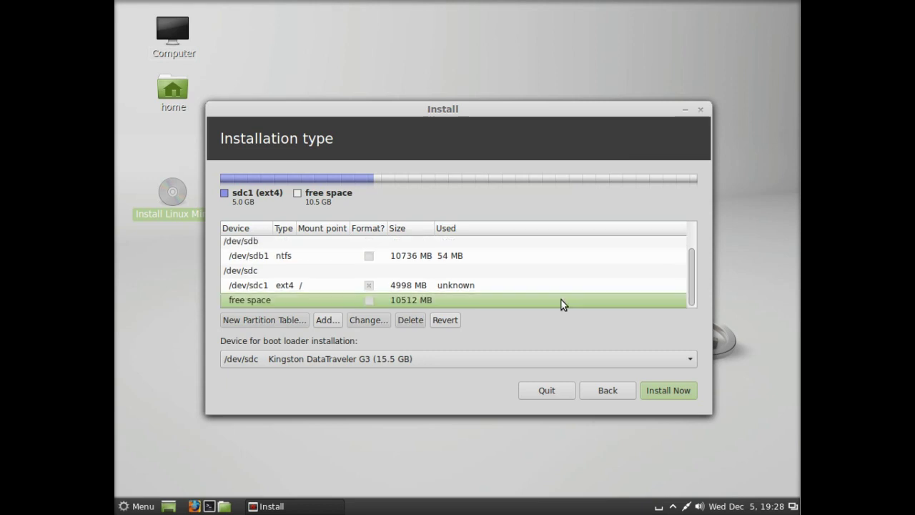
{"action": "left_click", "coordinate": [328, 319]}
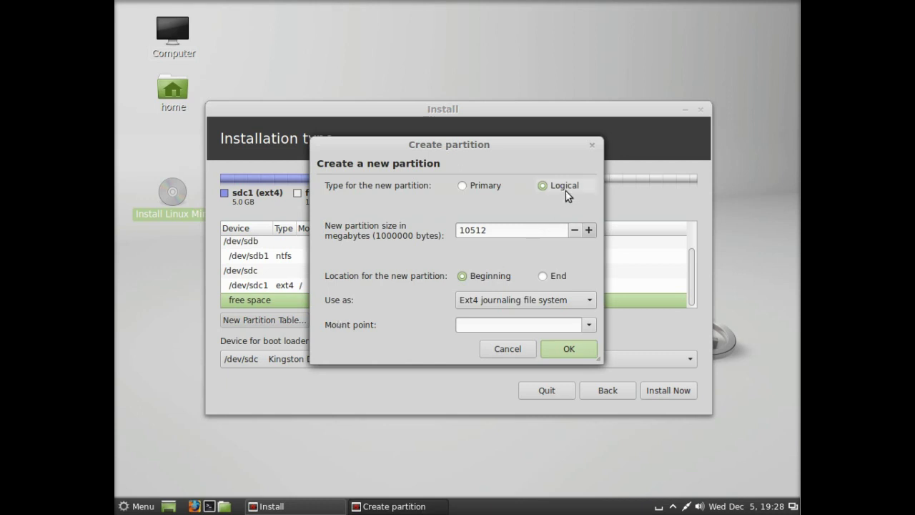
{"action": "double_click", "coordinate": [460, 229]}
{"action": "type", "text": "2000"}
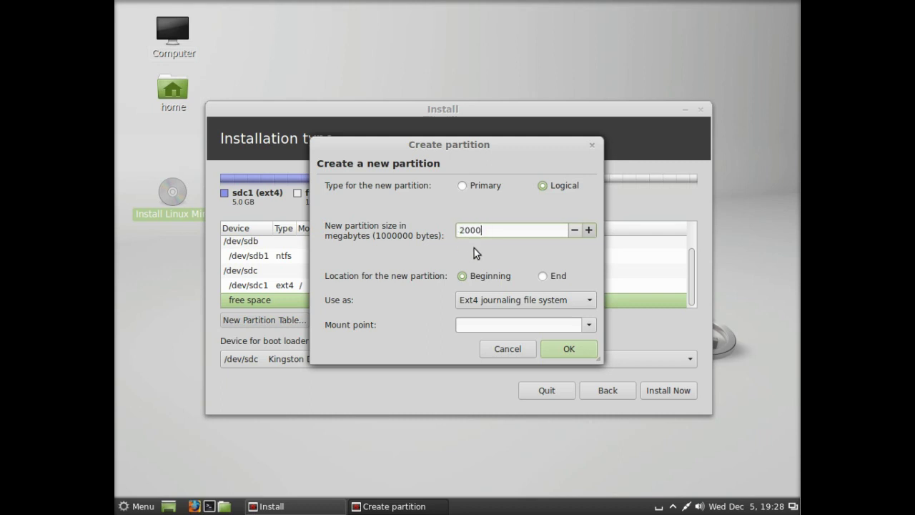
{"action": "left_click", "coordinate": [542, 277]}
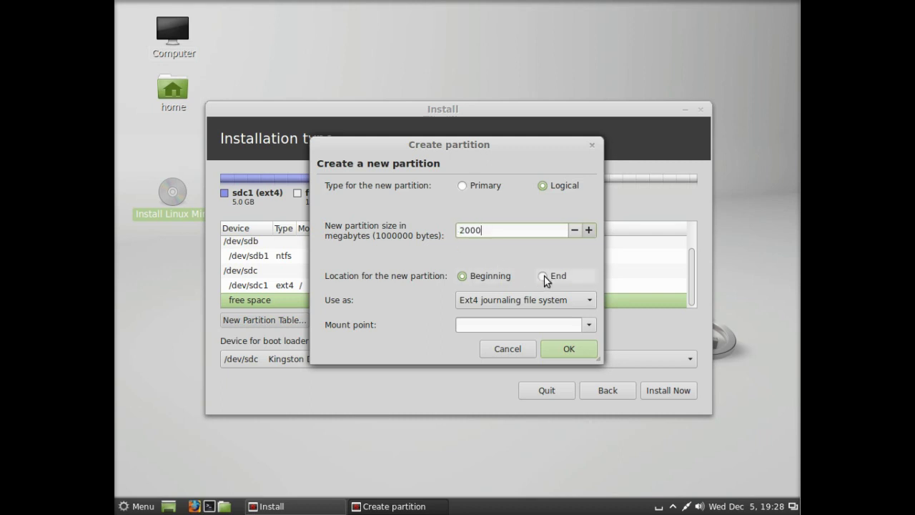
{"action": "left_click", "coordinate": [591, 303]}
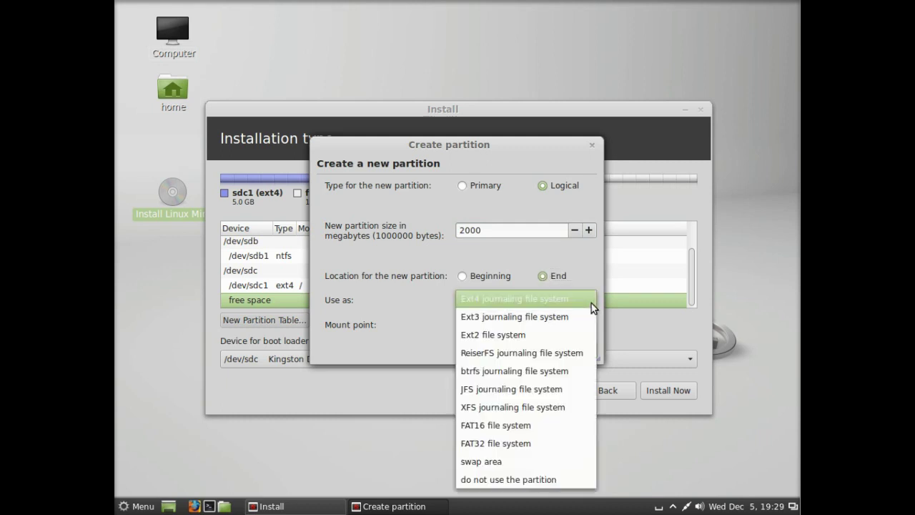
{"action": "left_click", "coordinate": [501, 466]}
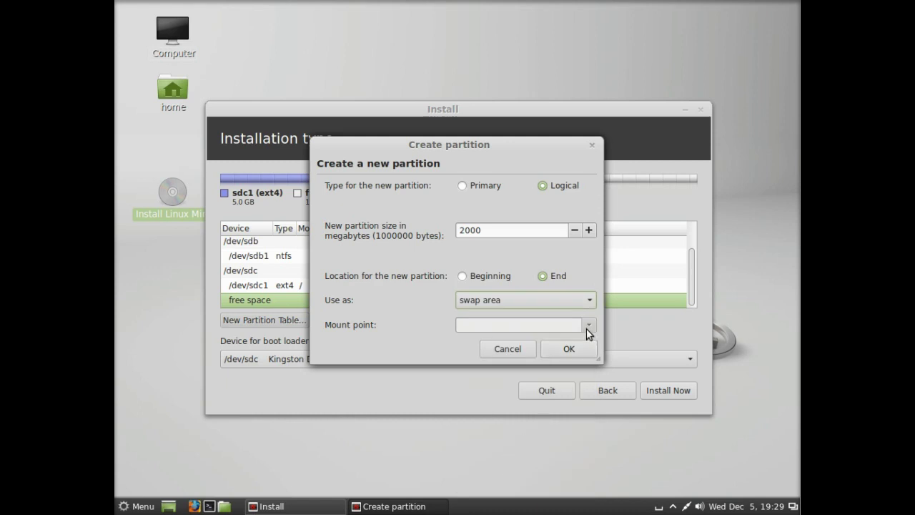
{"action": "left_click", "coordinate": [581, 351]}
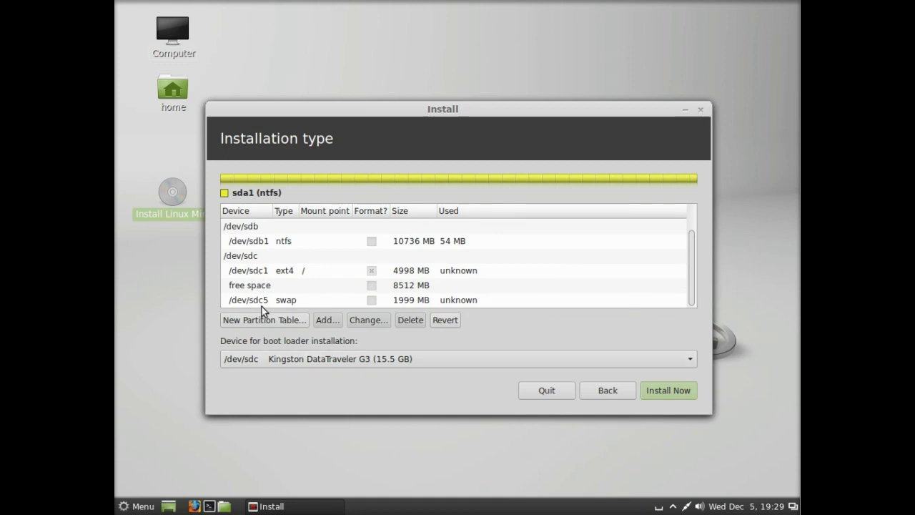
Fill the 8512 MB free space with an ext4 partition mounted at /home
{"action": "left_click", "coordinate": [255, 288]}
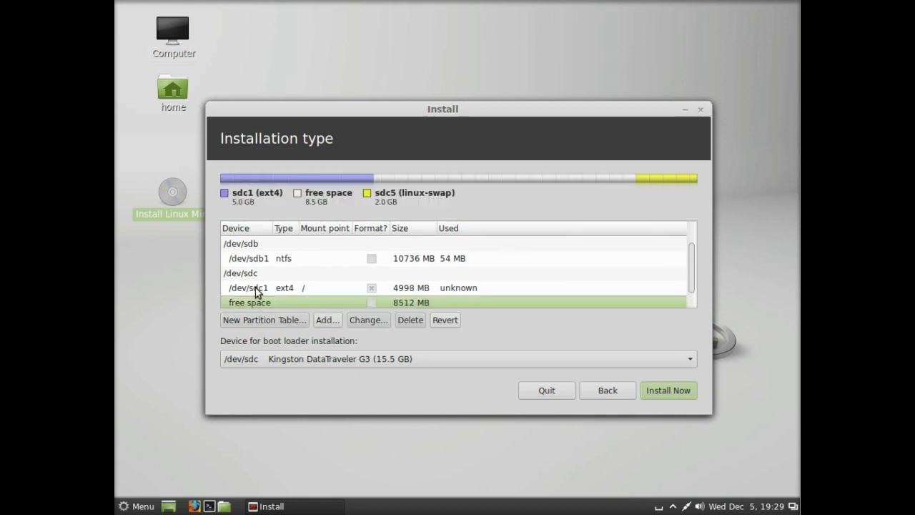
{"action": "left_click", "coordinate": [325, 320]}
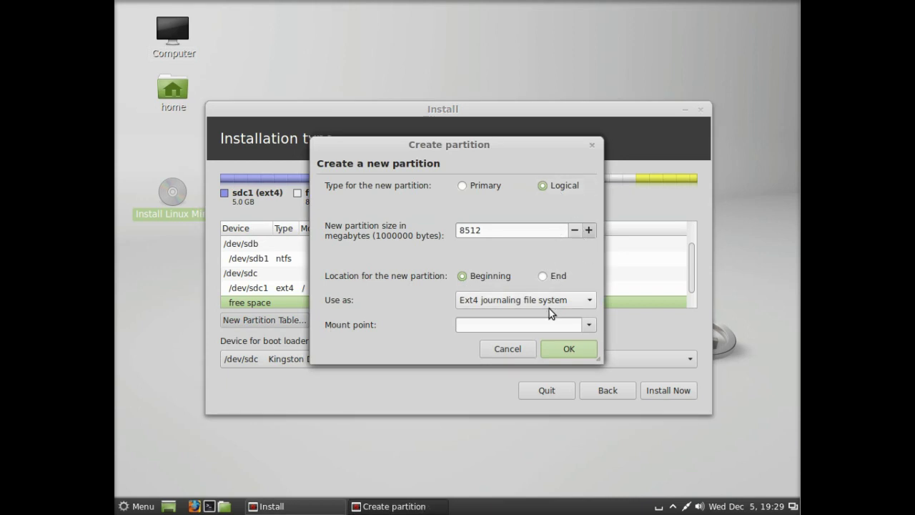
{"action": "left_click", "coordinate": [590, 328]}
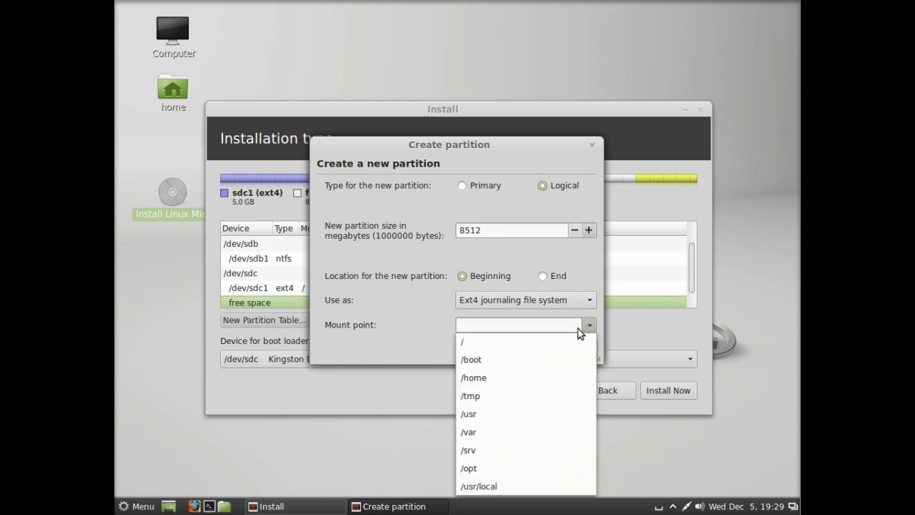
{"action": "left_click", "coordinate": [501, 384]}
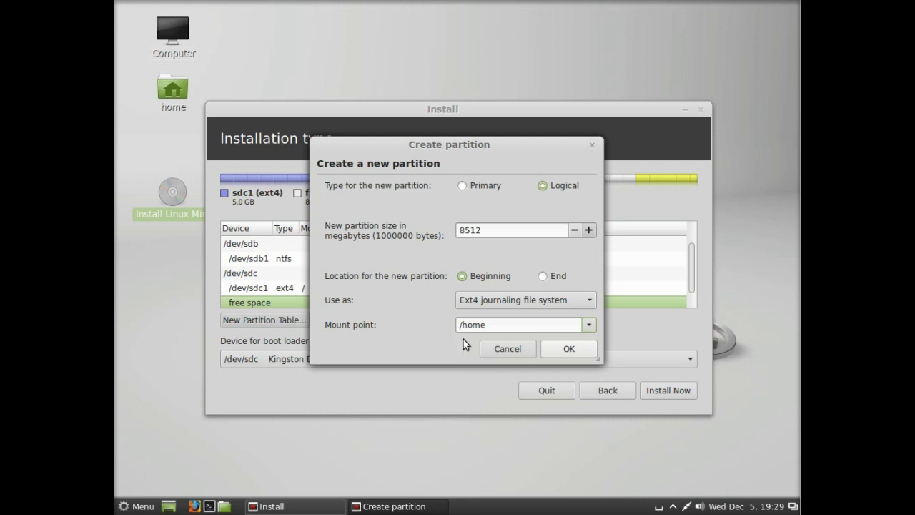
{"action": "left_click", "coordinate": [573, 351]}
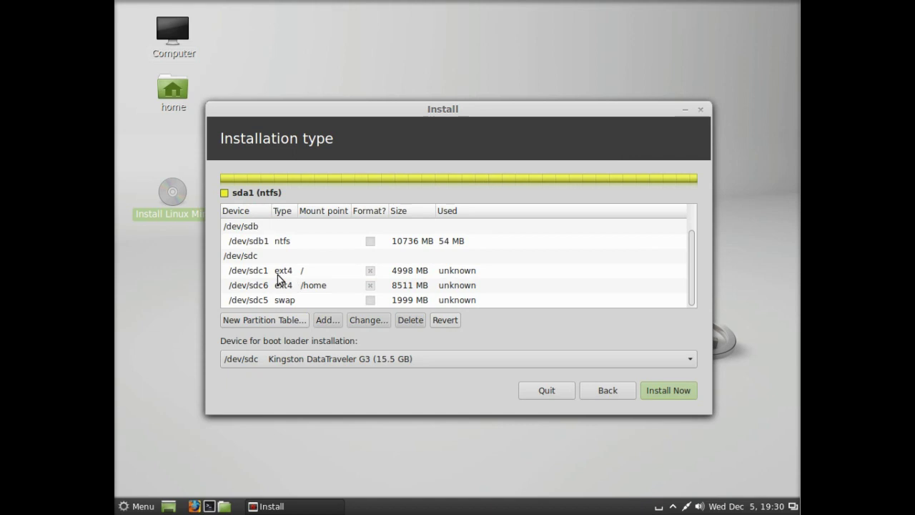
Check the /dev/sdc layout of root, /home and swap, then start the installation
{"action": "left_click", "coordinate": [255, 257]}
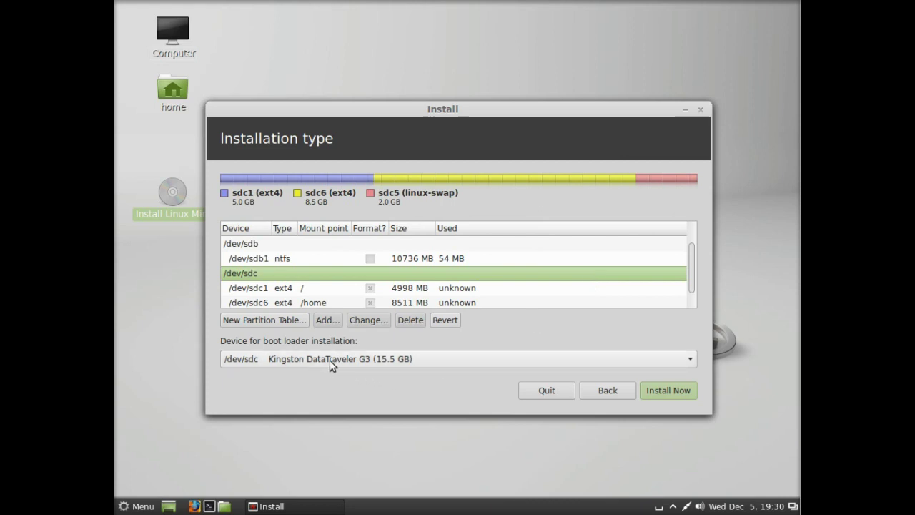
{"action": "left_click", "coordinate": [673, 393]}
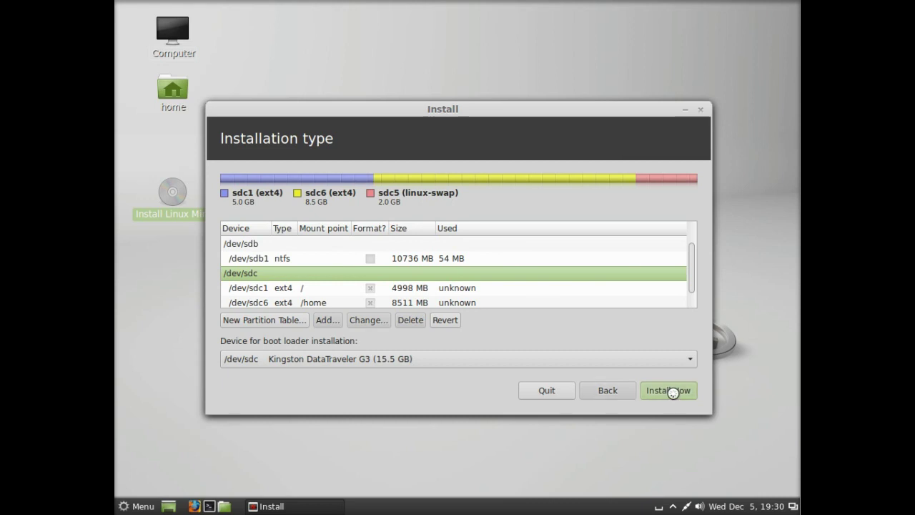